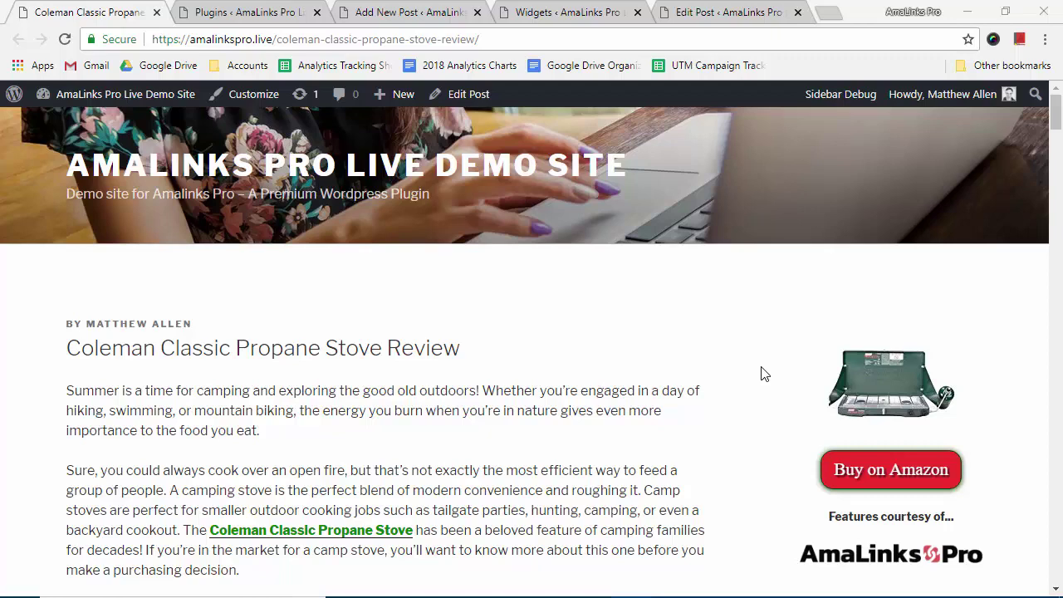
Examine the Coleman Classic Propane Stove review post and how its sidebar product image and Amazon button behave along the page
scroll(763, 373, "down", 3)
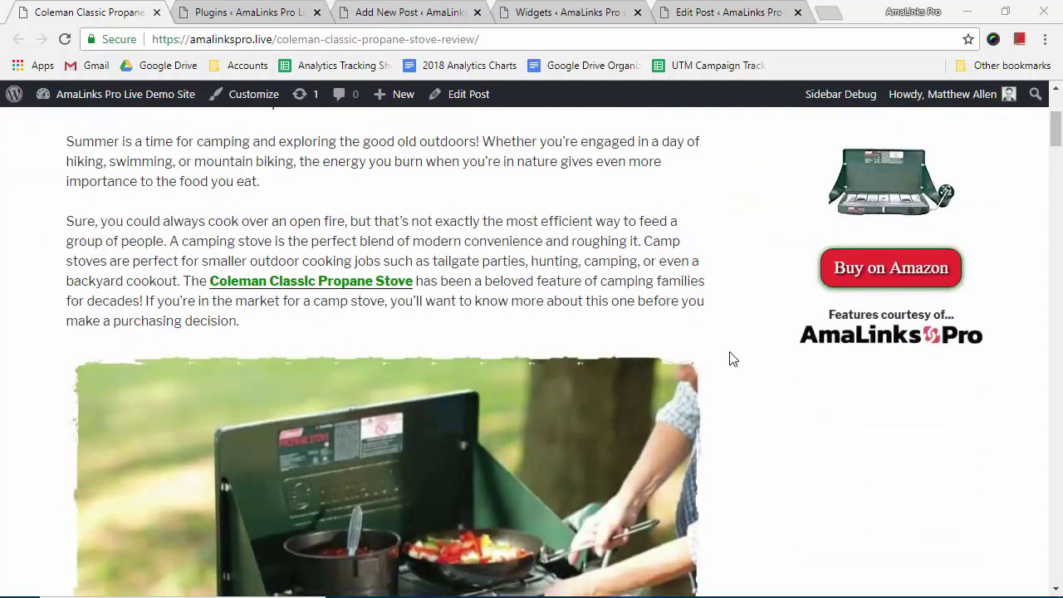
scroll(735, 356, "down", 2)
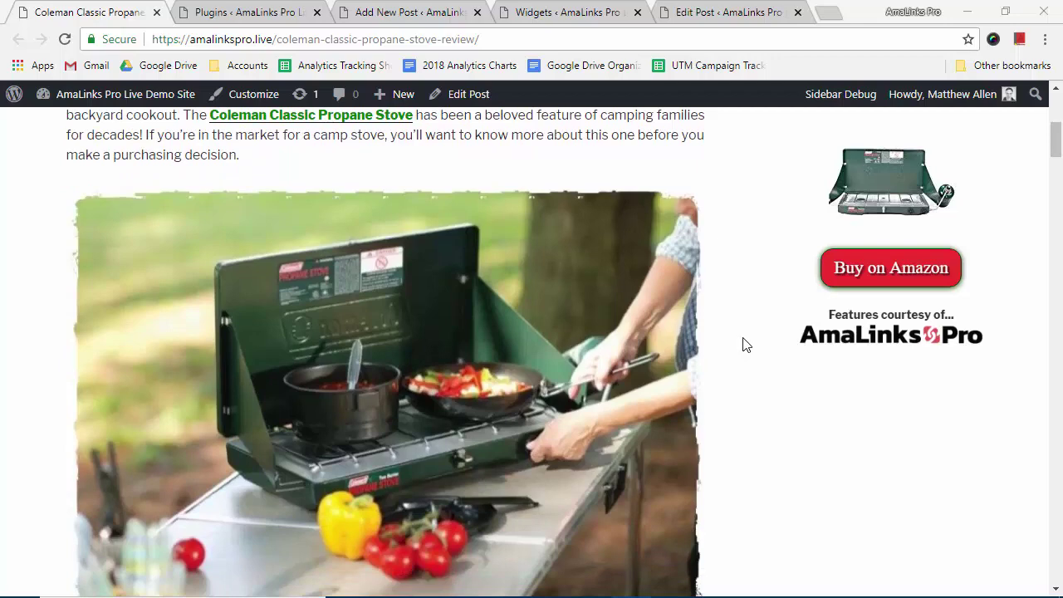
scroll(746, 345, "down", 1)
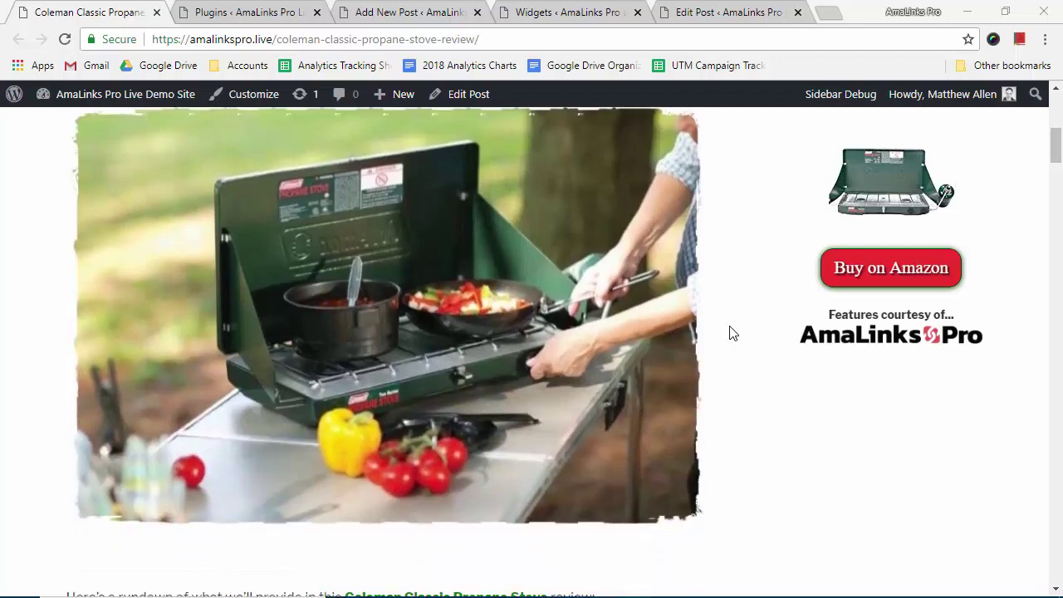
scroll(731, 333, "up", 5)
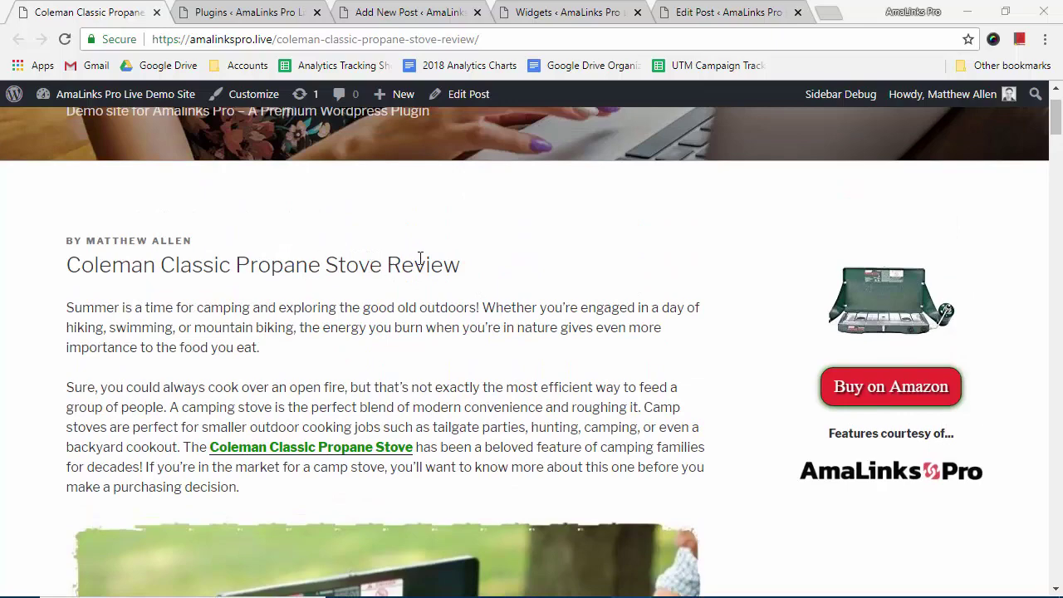
scroll(565, 282, "down", 10)
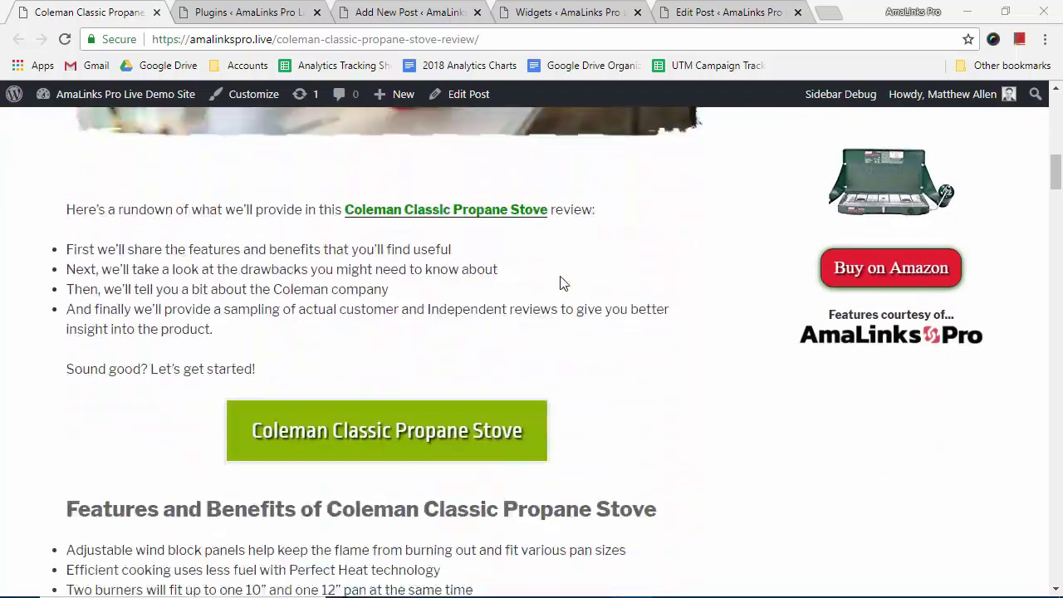
scroll(560, 283, "down", 12)
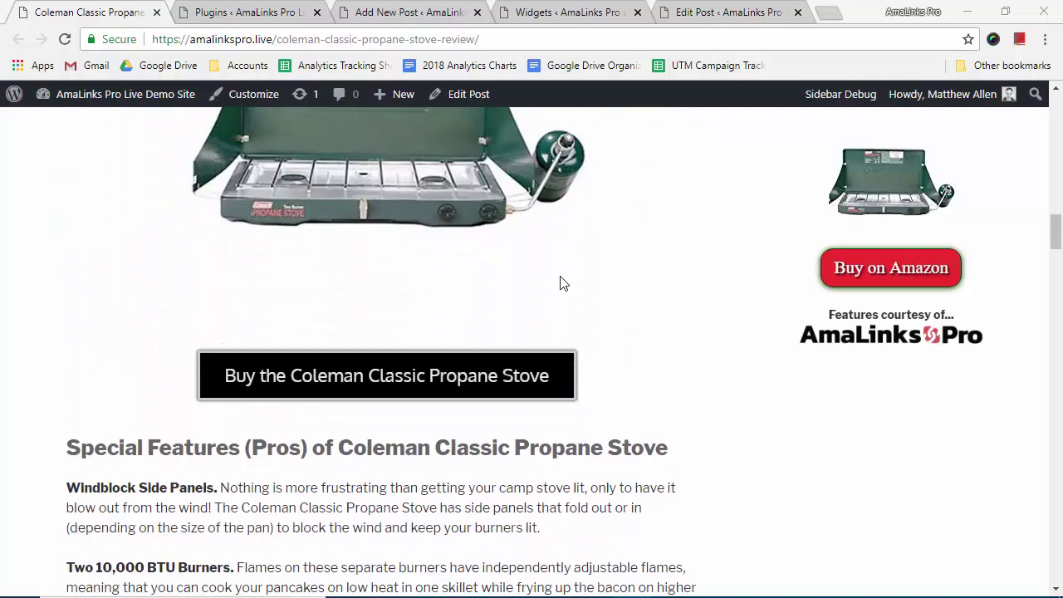
scroll(560, 284, "down", 2)
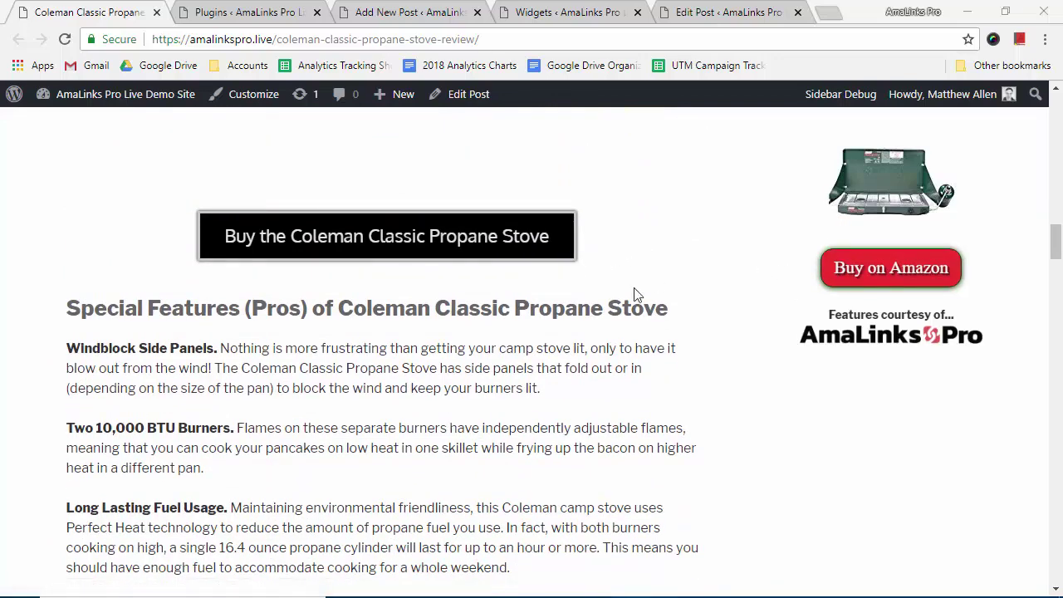
scroll(636, 295, "down", 4)
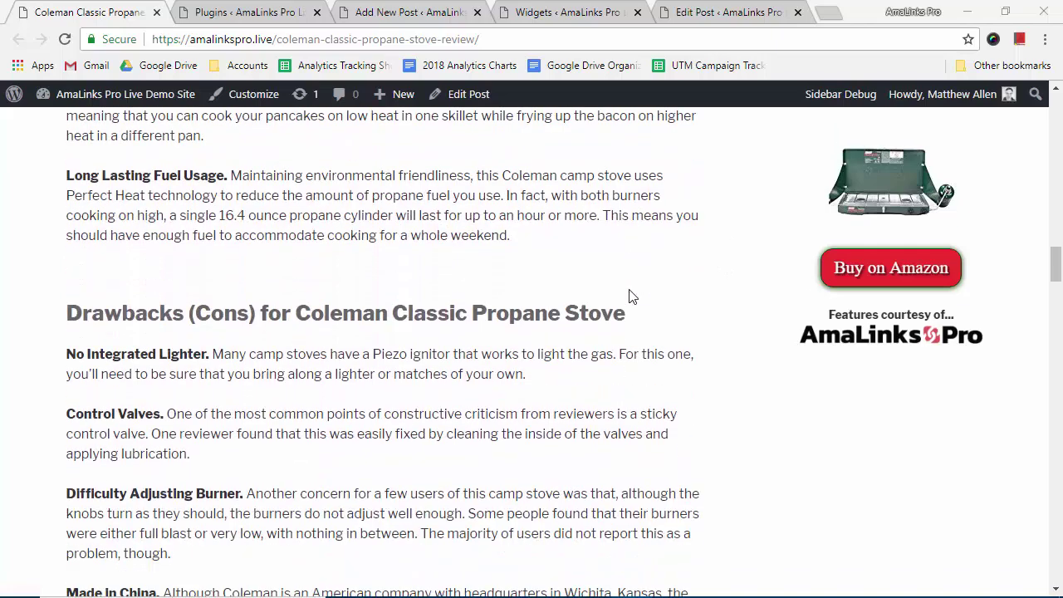
scroll(631, 297, "down", 4)
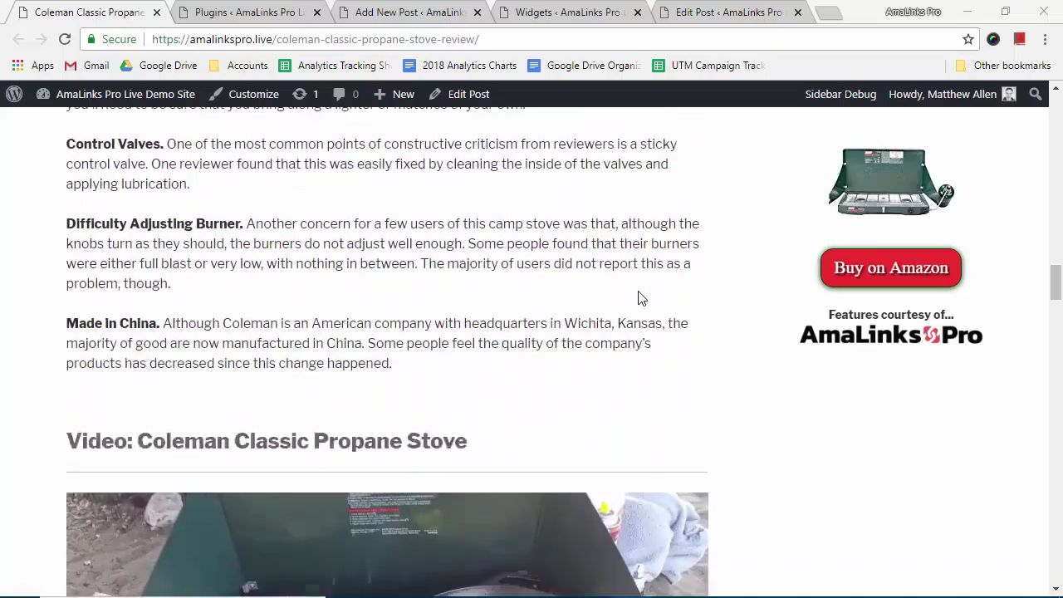
scroll(640, 297, "down", 9)
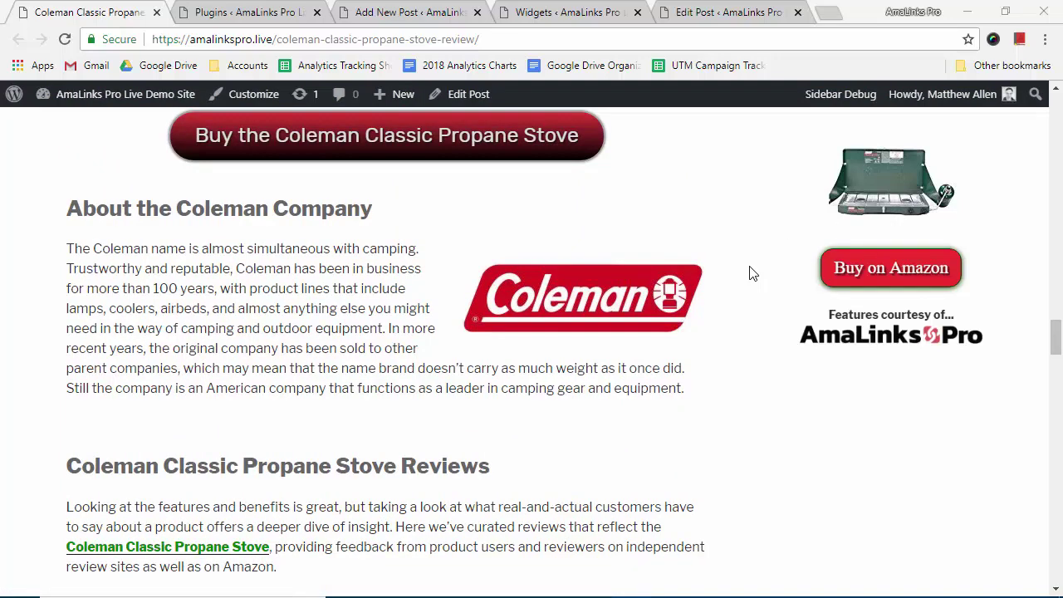
scroll(752, 306, "down", 1)
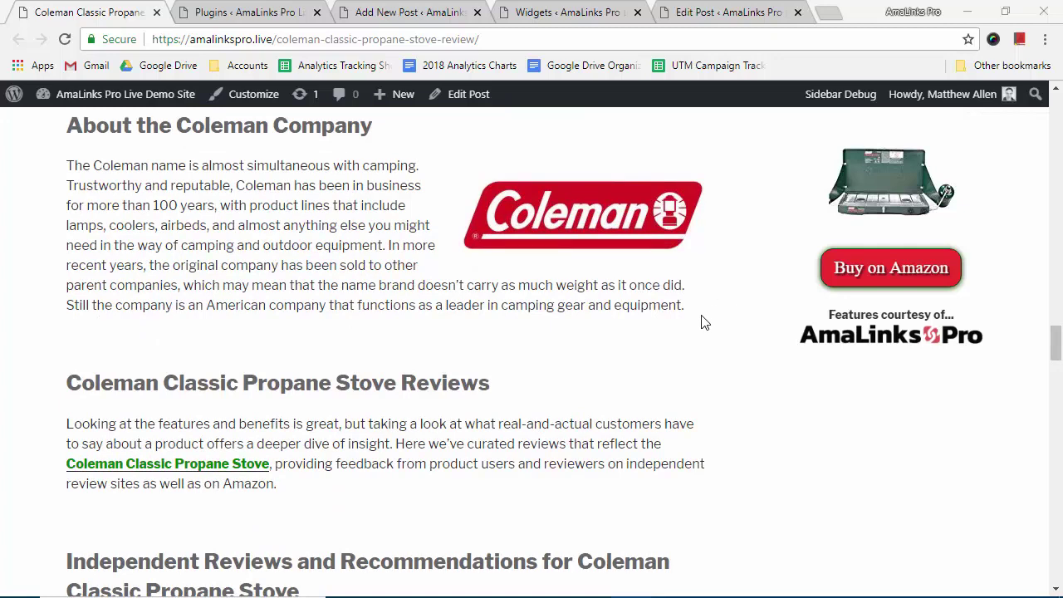
Review the site's installed plugins, including AmaLinks Pro, Custom Sidebars, Q2W3 Fixed Widget and Shortcode Widget
left_click(248, 18)
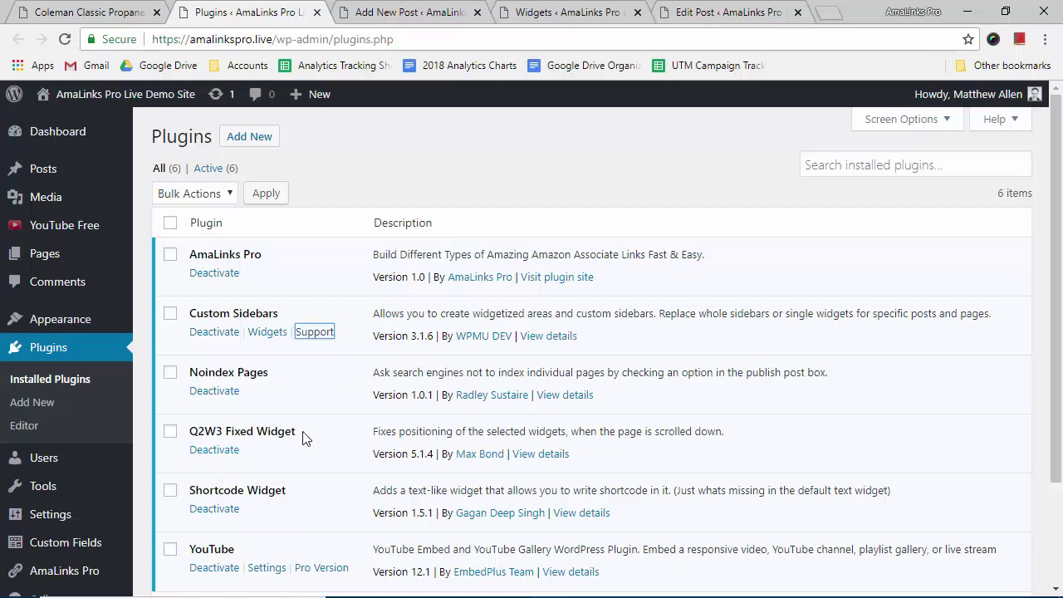
scroll(303, 438, "down", 1)
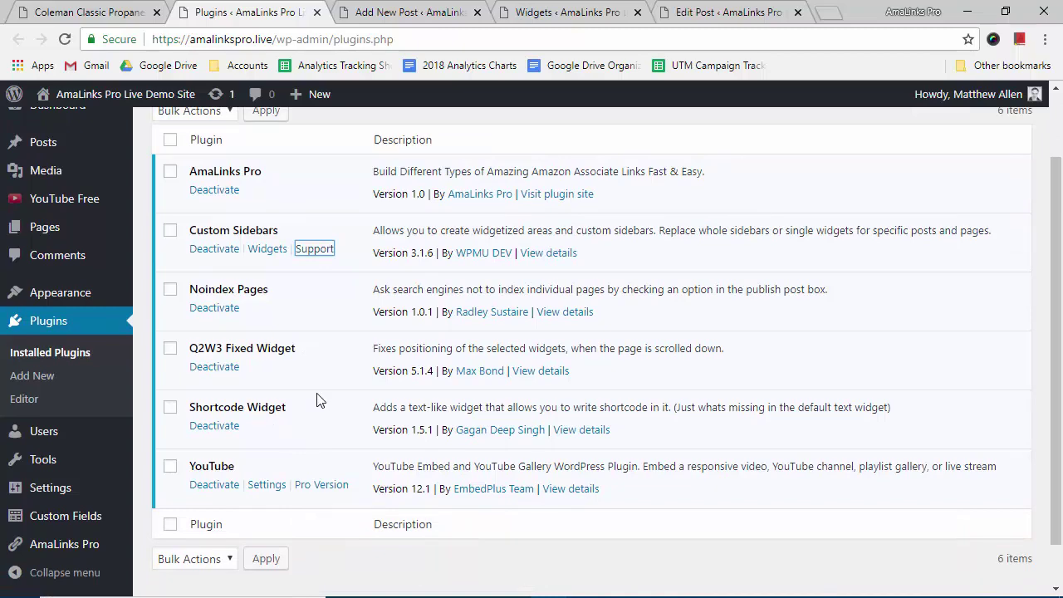
scroll(335, 201, "up", 1)
scroll(335, 201, "up", 1)
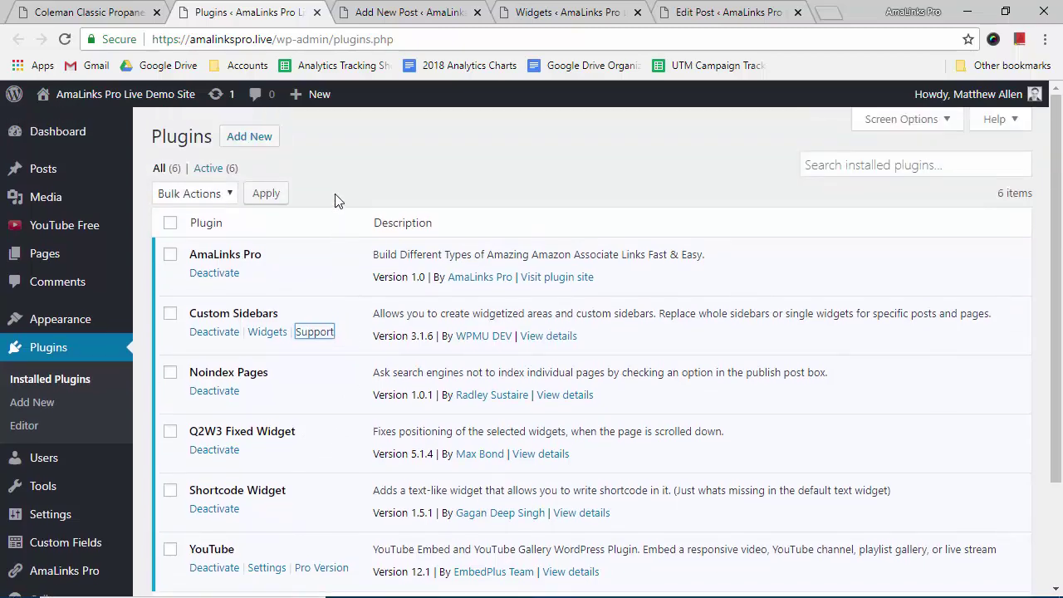
Expand the Coleman Classic Propane Stove custom sidebar on the Widgets page and open its first Custom HTML widget
left_click(538, 12)
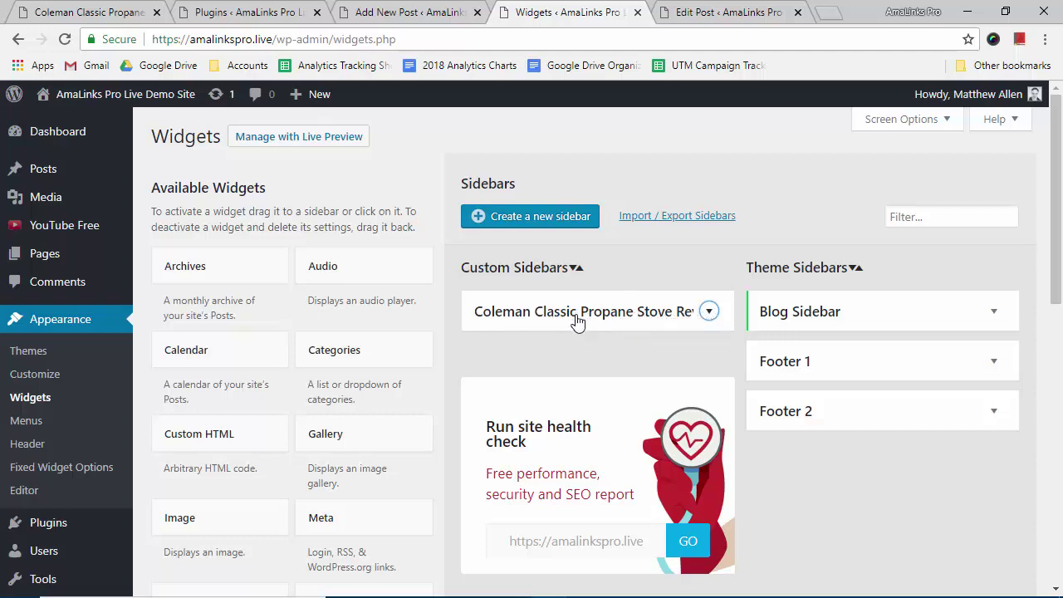
left_click(708, 313)
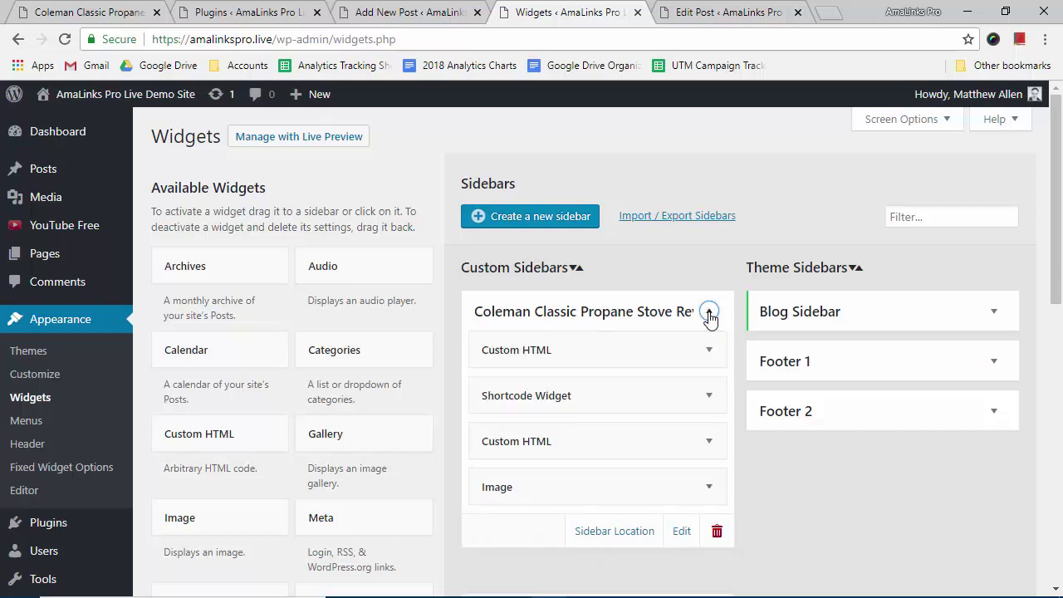
scroll(657, 327, "down", 1)
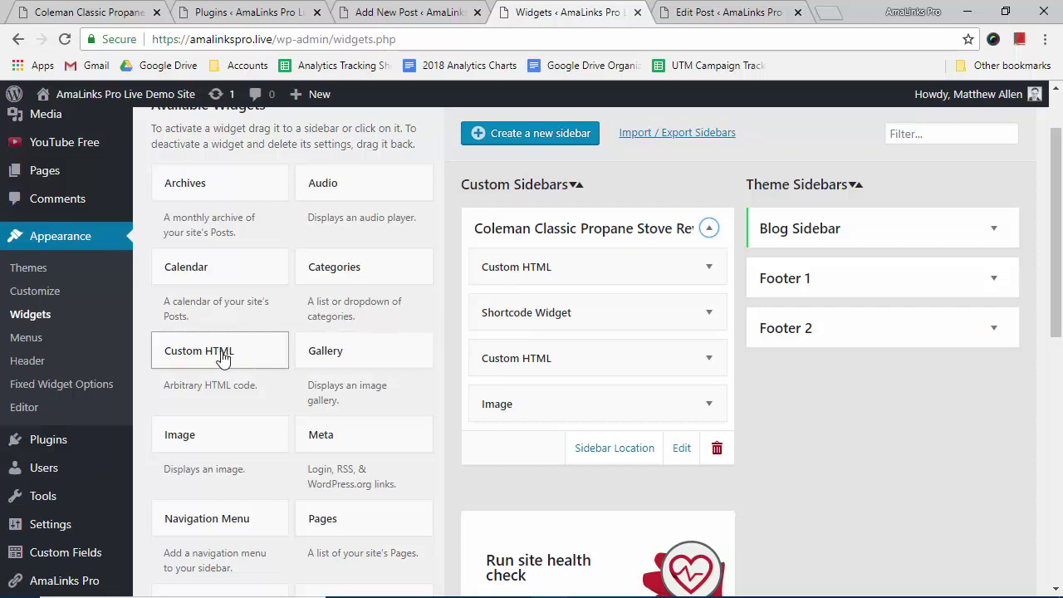
left_click_drag(277, 344, 249, 358)
left_click(709, 269)
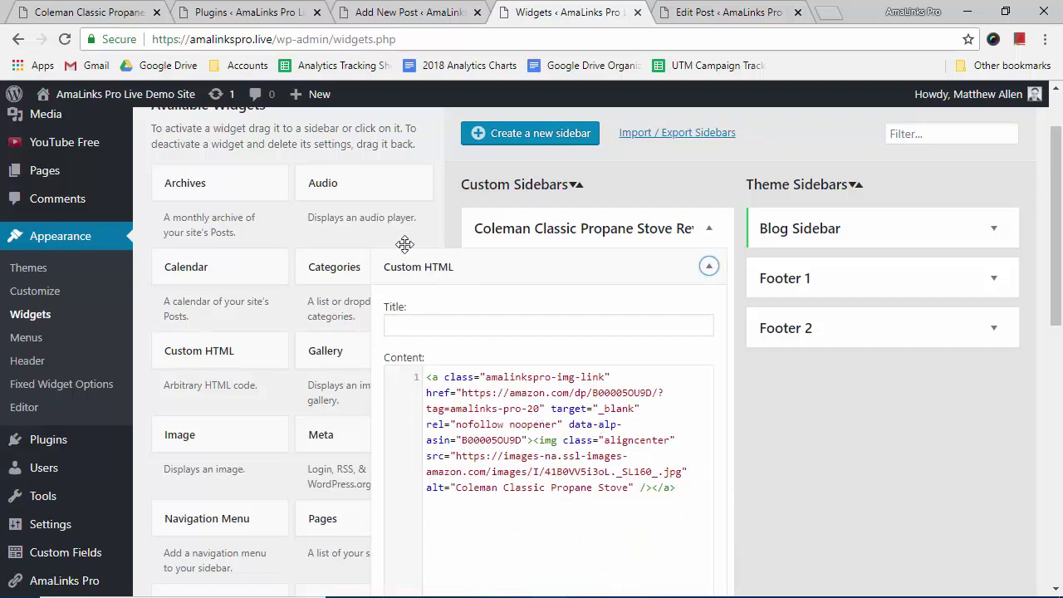
Show the new draft post's HTML source and select the complete code of the linked Coleman stove image
left_click(397, 15)
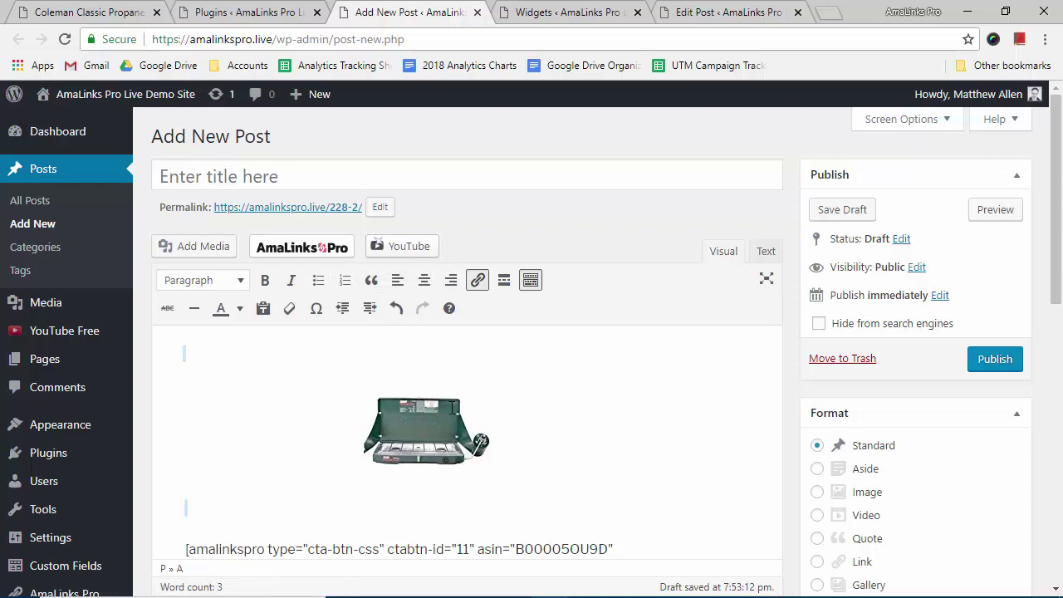
left_click(766, 251)
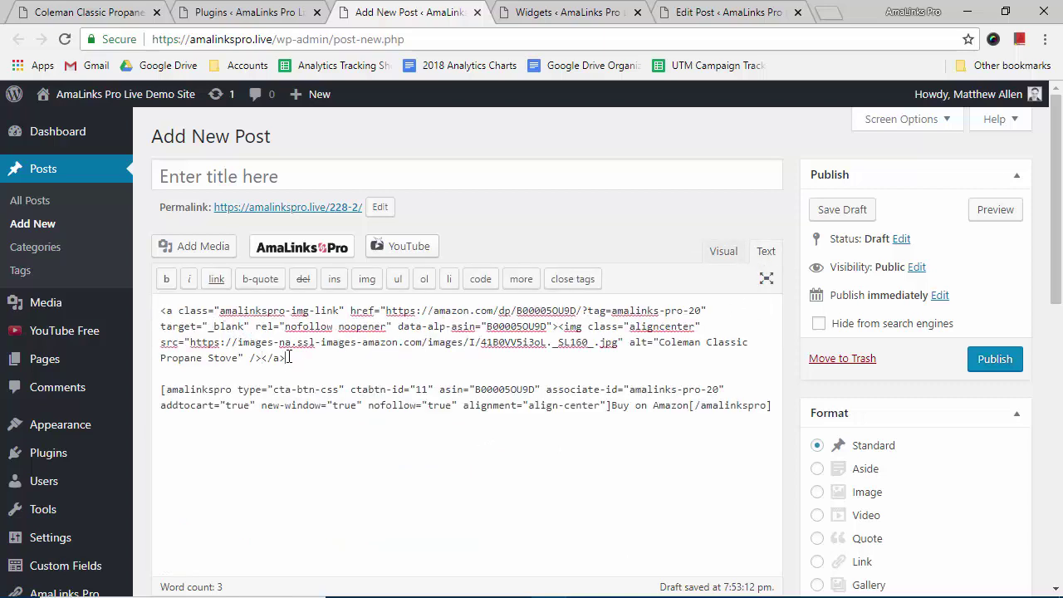
left_click_drag(288, 357, 154, 310)
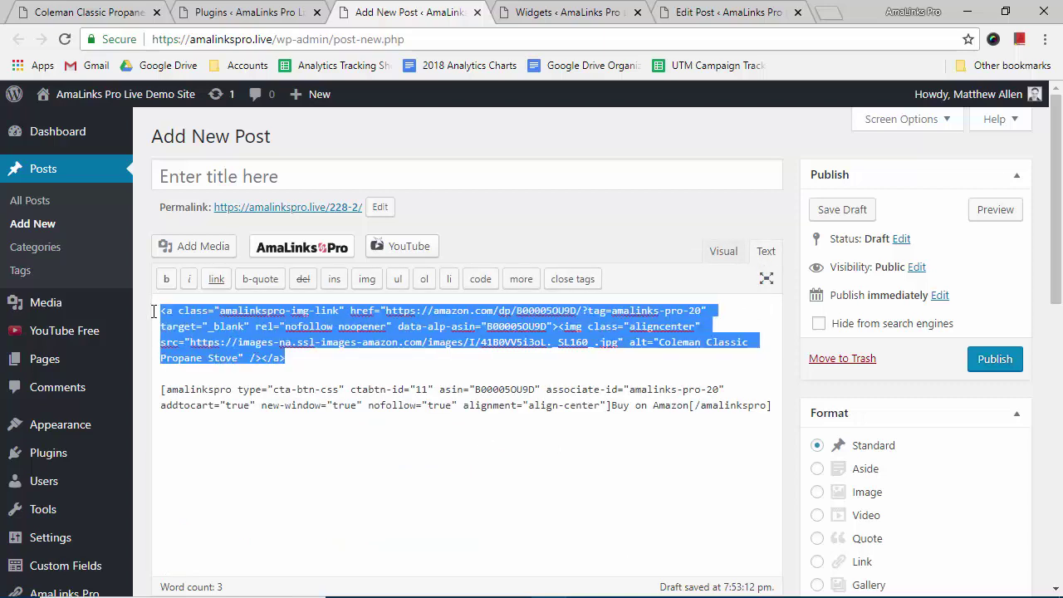
Make sure Fixed widget is enabled for the sidebar's Custom HTML widget holding the stove image code, and collapse the widget
left_click(544, 12)
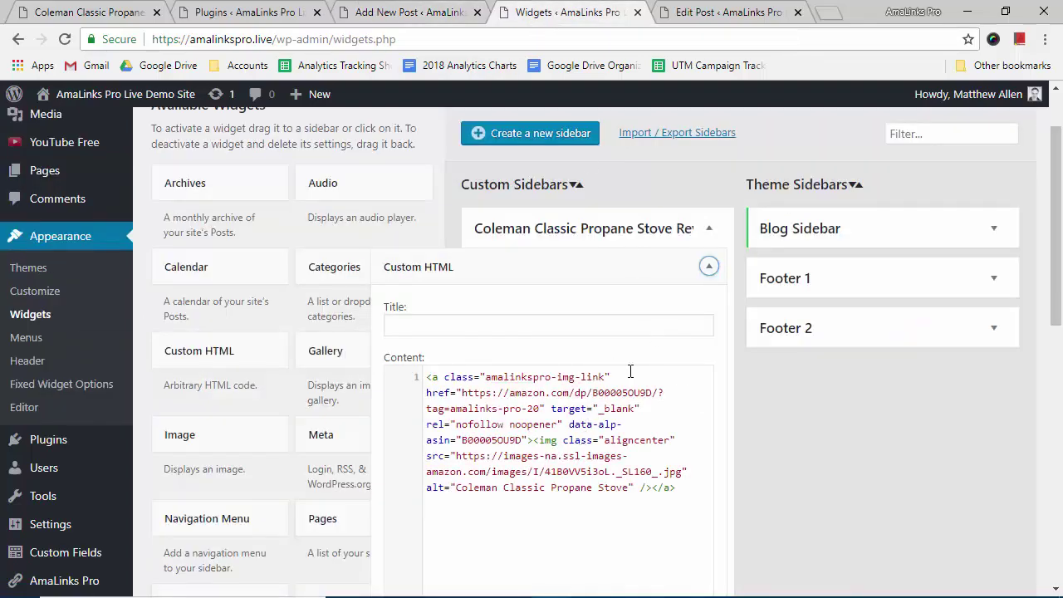
scroll(631, 370, "down", 3)
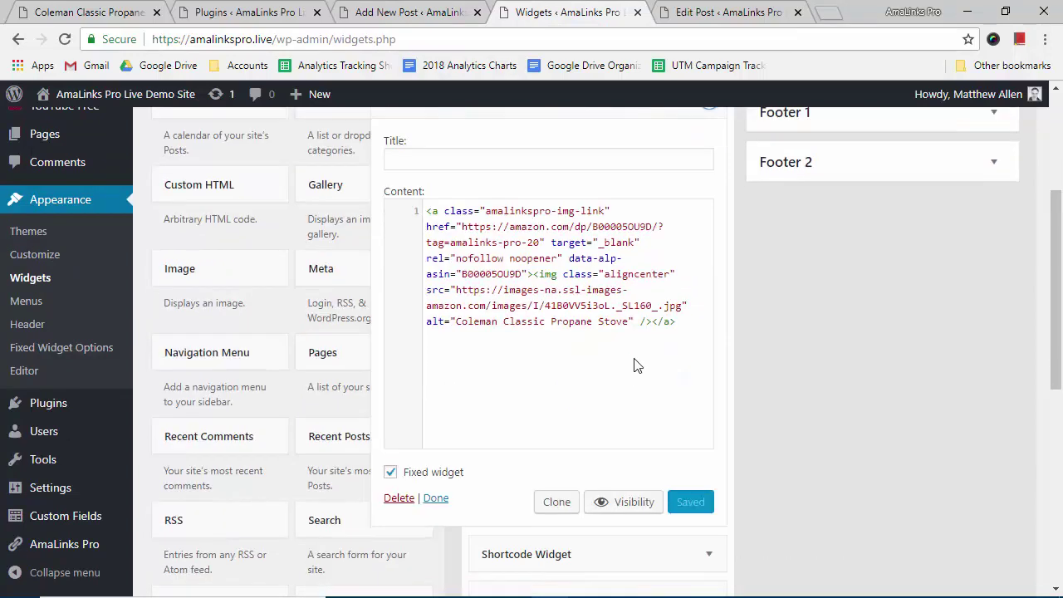
left_click(391, 473)
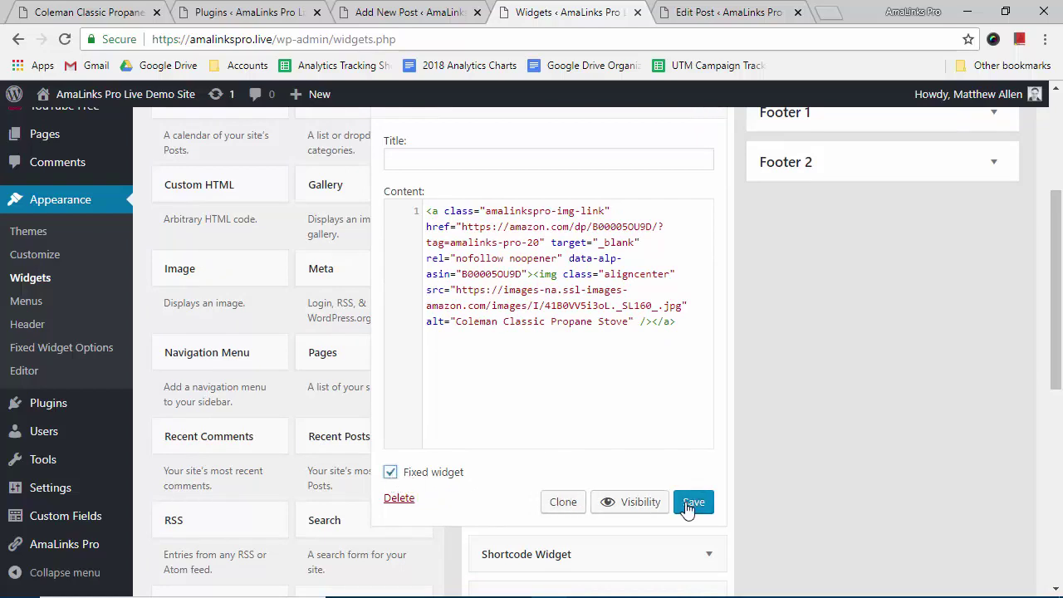
scroll(582, 390, "up", 2)
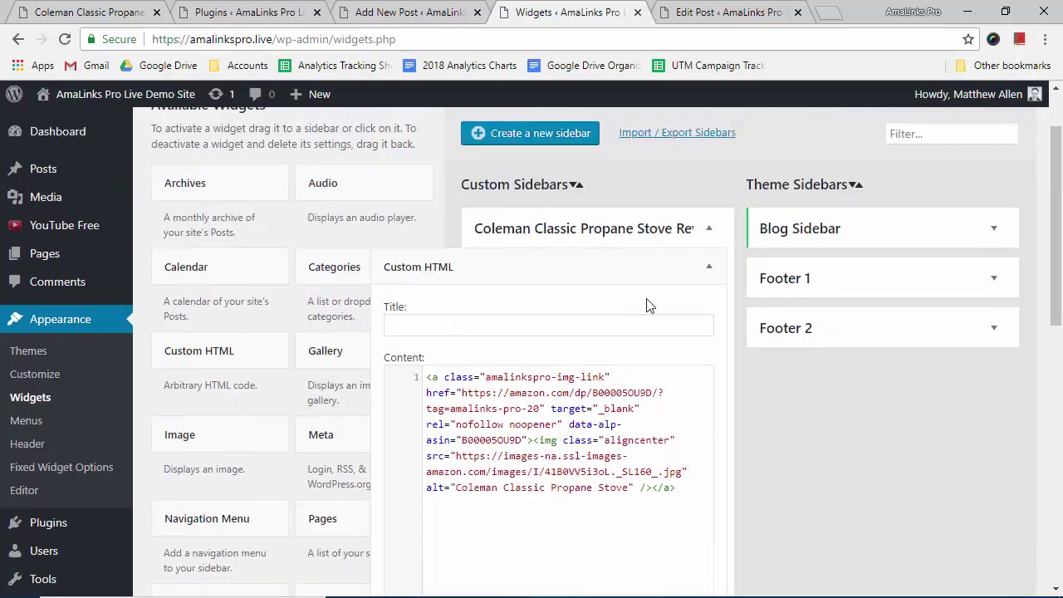
left_click(709, 268)
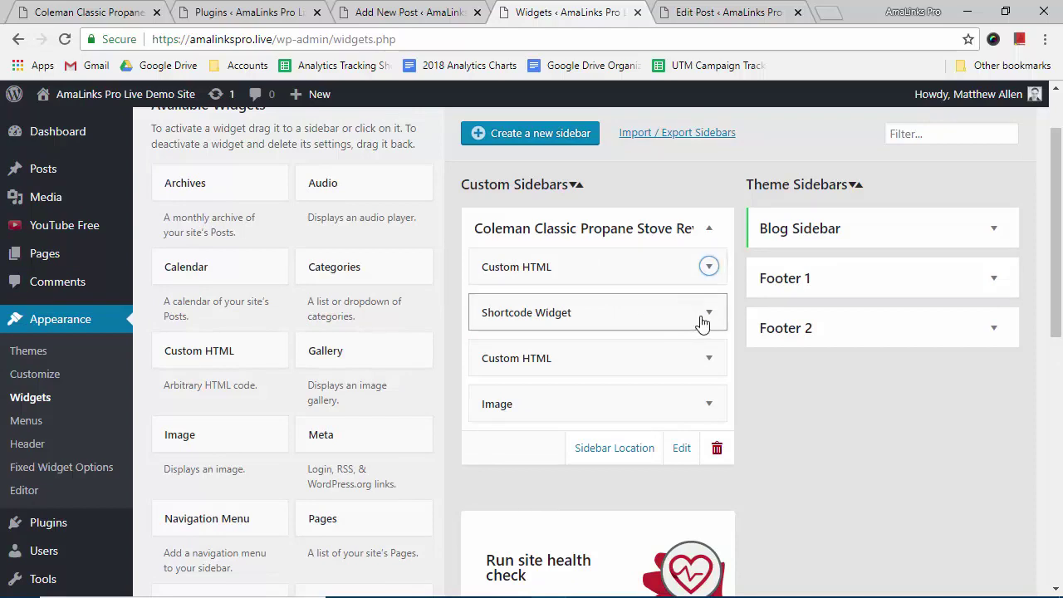
Locate Shortcode Widget among the available widgets and expand the one in the Coleman Classic Propane Stove sidebar
scroll(325, 404, "down", 3)
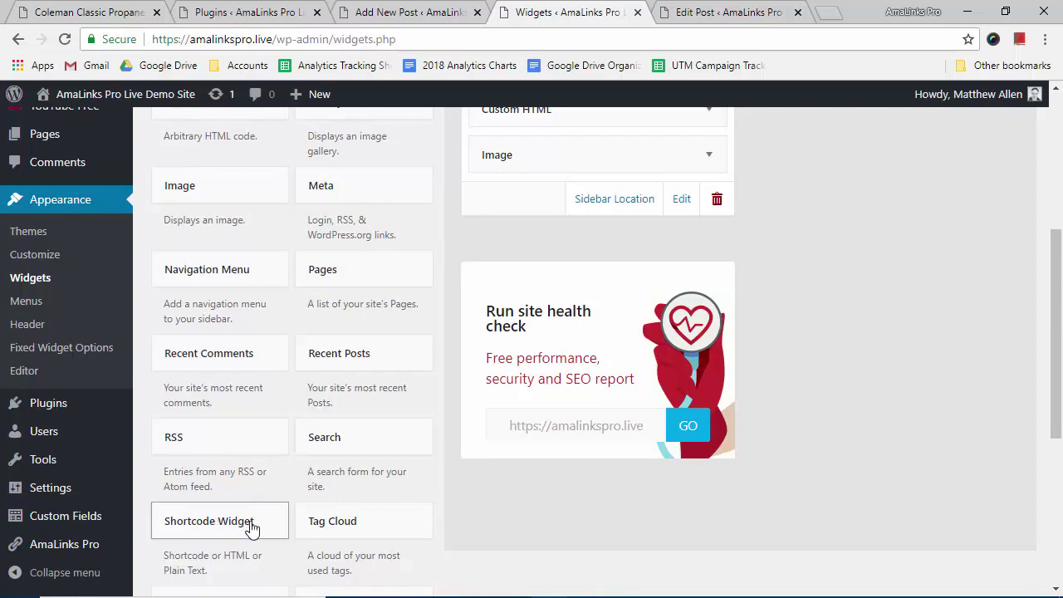
scroll(341, 452, "up", 3)
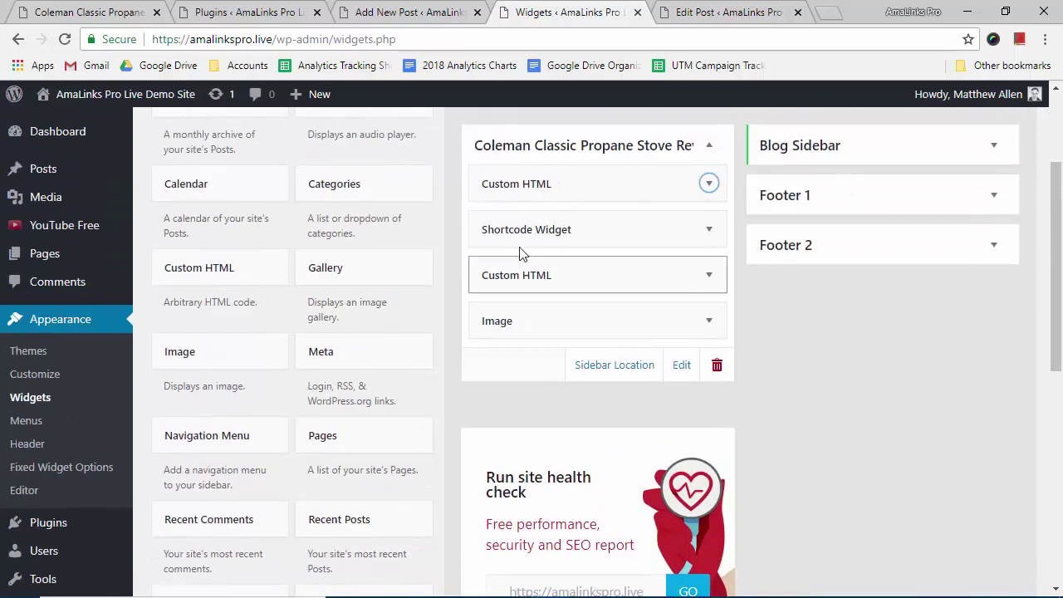
left_click(710, 232)
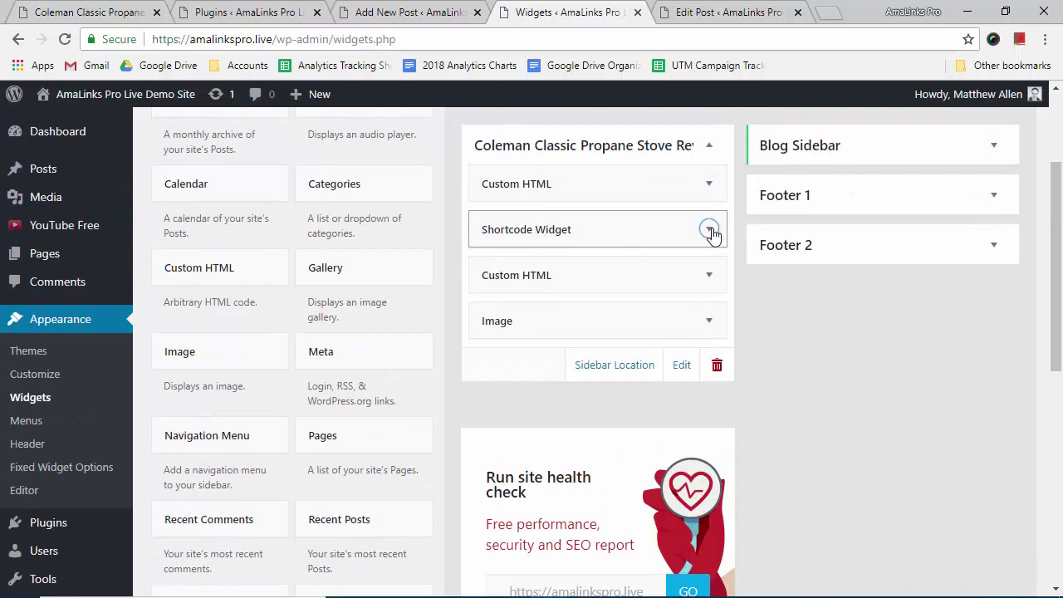
Return the draft post to the visual editor and select the entire amalinkspro "Buy on Amazon" button shortcode
left_click(424, 15)
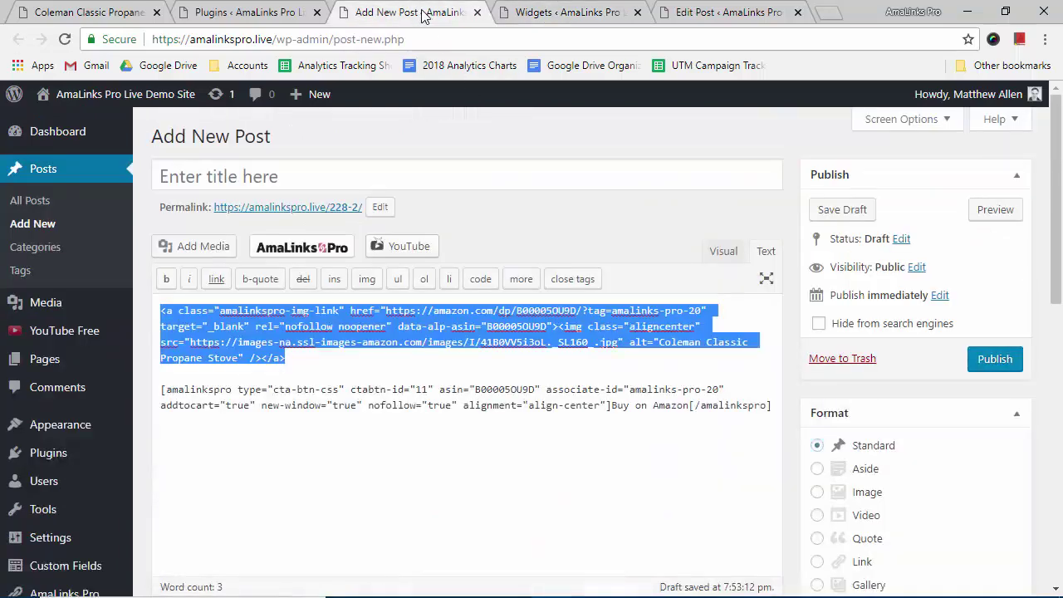
left_click(725, 253)
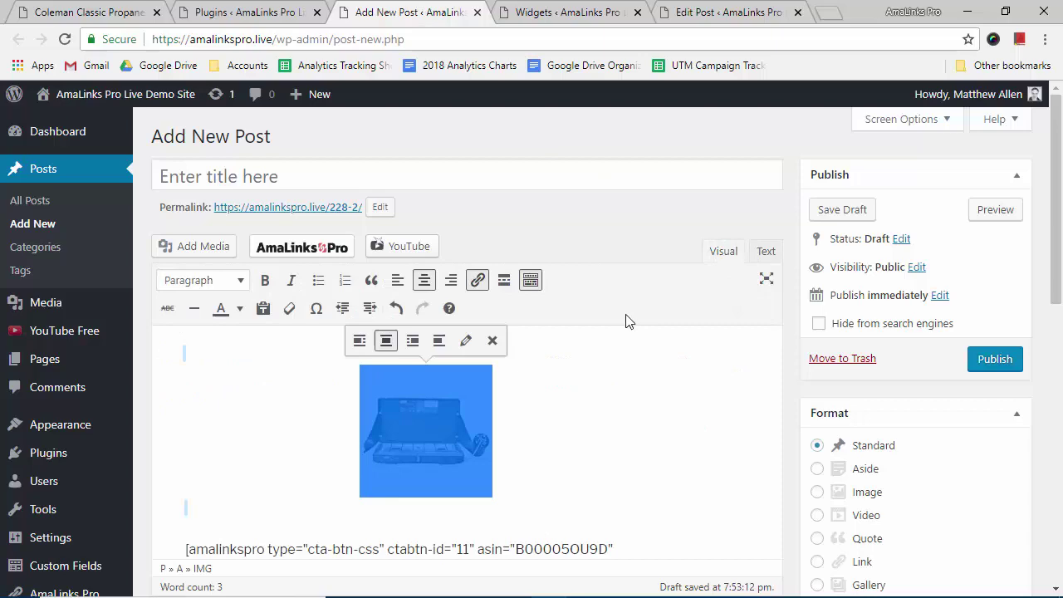
scroll(627, 318, "down", 2)
left_click(635, 426)
left_click_drag(635, 425, 176, 338)
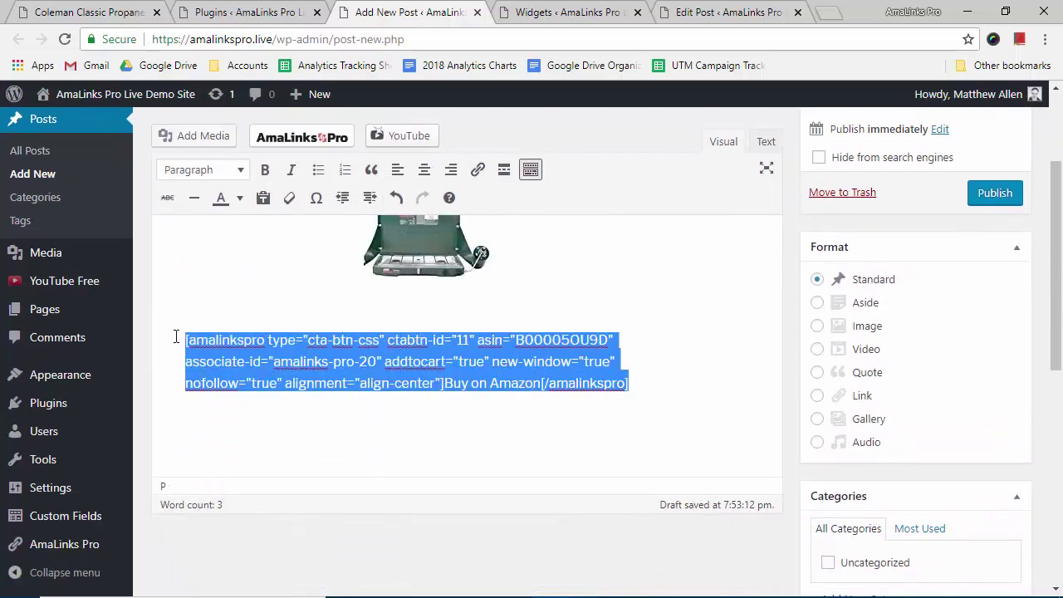
Check the sidebar's Shortcode Widget for the "Buy on Amazon" shortcode content and its Fixed widget option
left_click(550, 12)
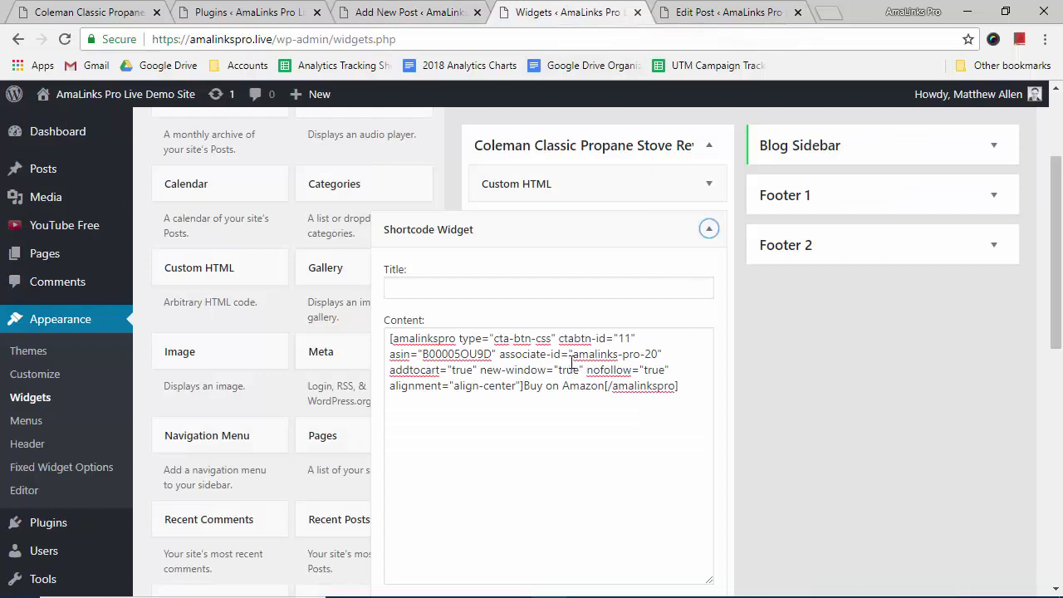
scroll(577, 361, "down", 3)
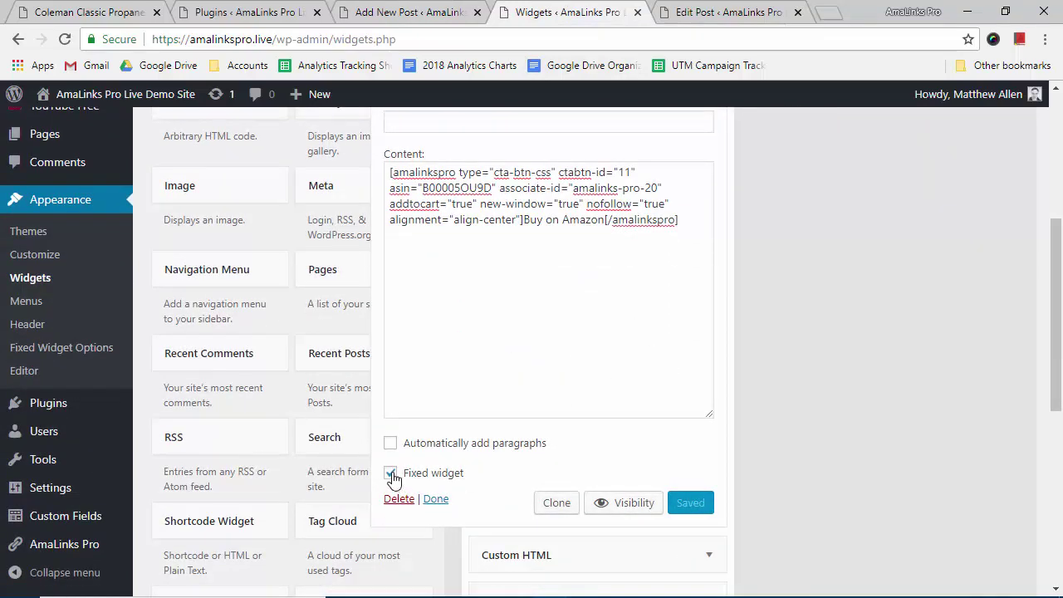
scroll(681, 476, "up", 2)
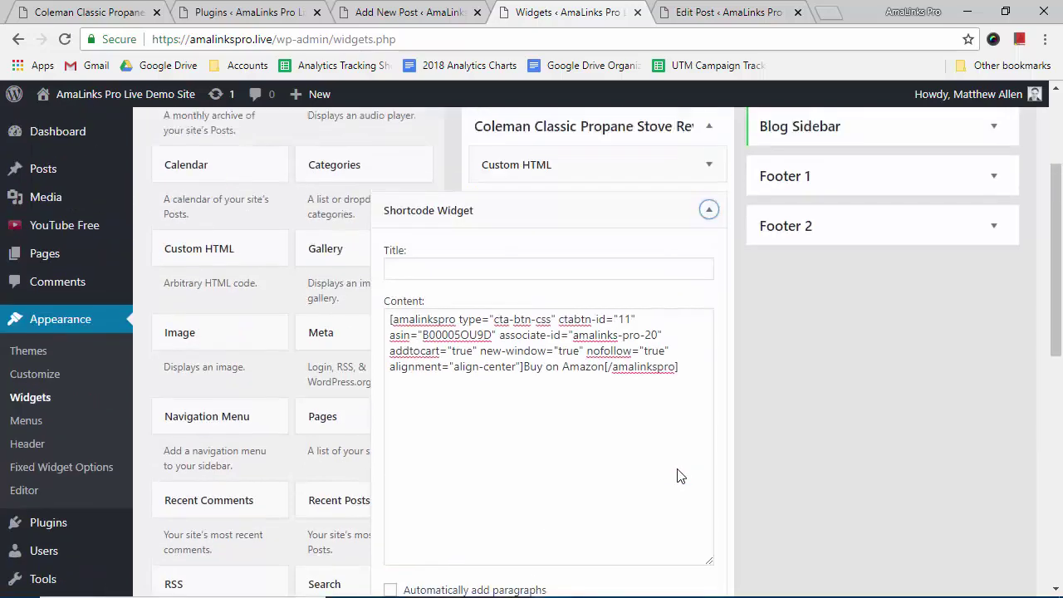
Collapse the Shortcode Widget and review the list of widgets in the Coleman Classic Propane Stove custom sidebar
left_click(707, 230)
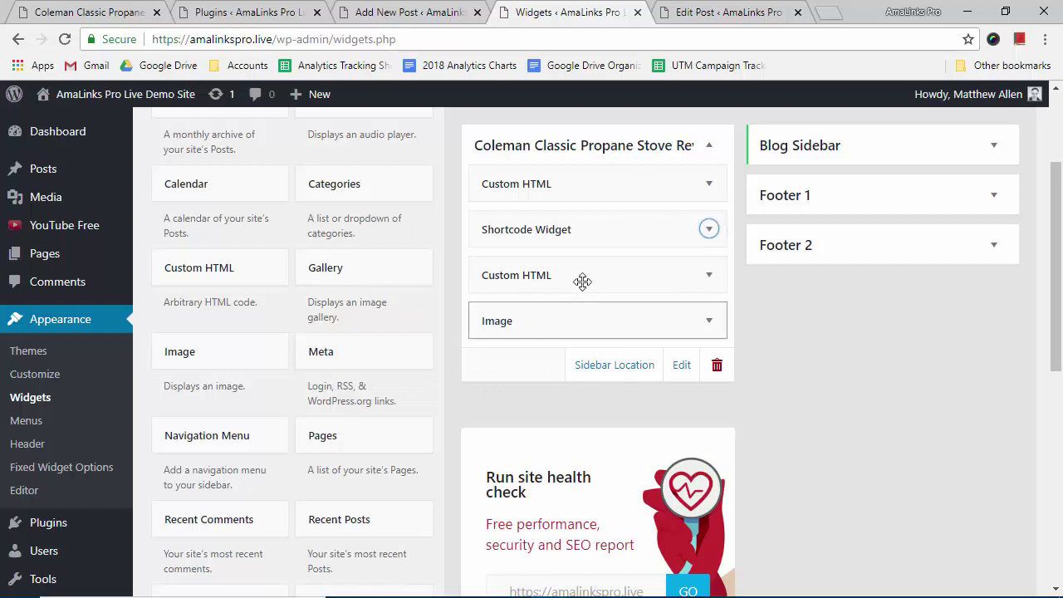
scroll(574, 287, "up", 1)
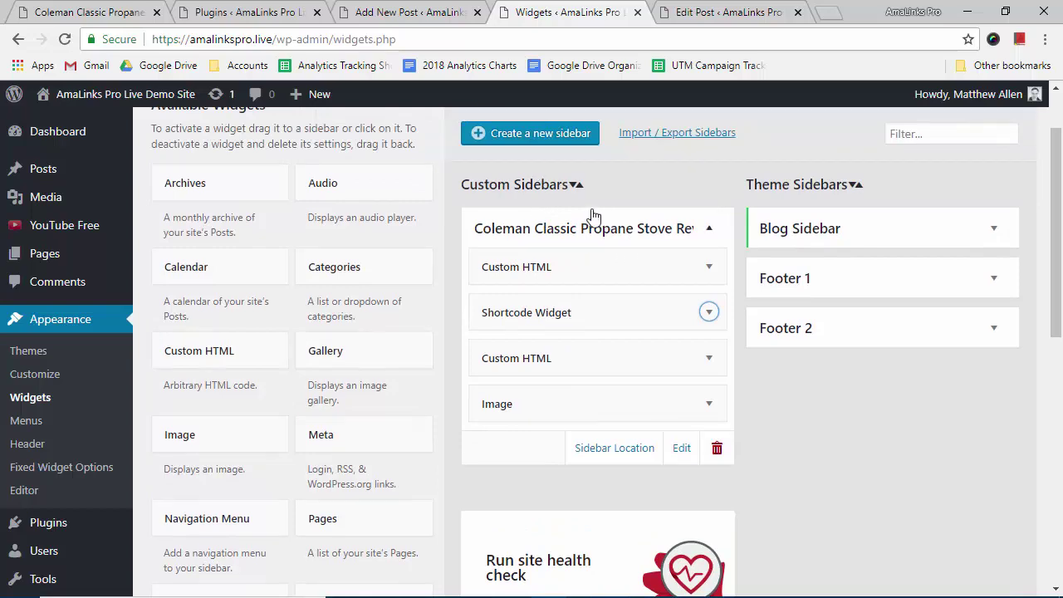
scroll(615, 197, "down", 1)
scroll(615, 197, "up", 3)
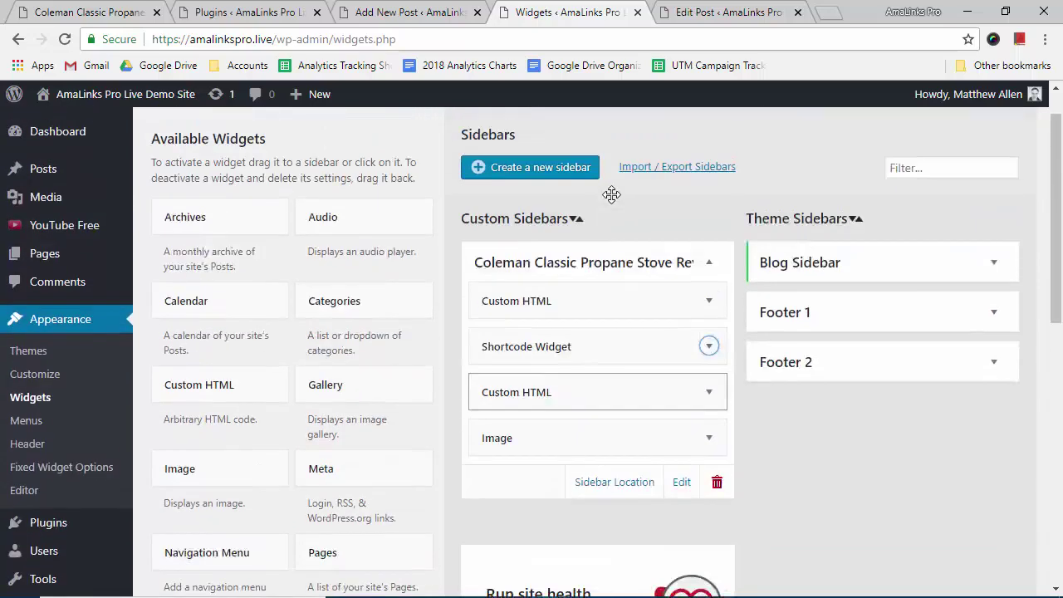
In the Coleman Classic Propane Stove Review post's settings, choose "Coleman Classic Propane Stove Review" as the replacement for the Blog Sidebar
left_click(698, 20)
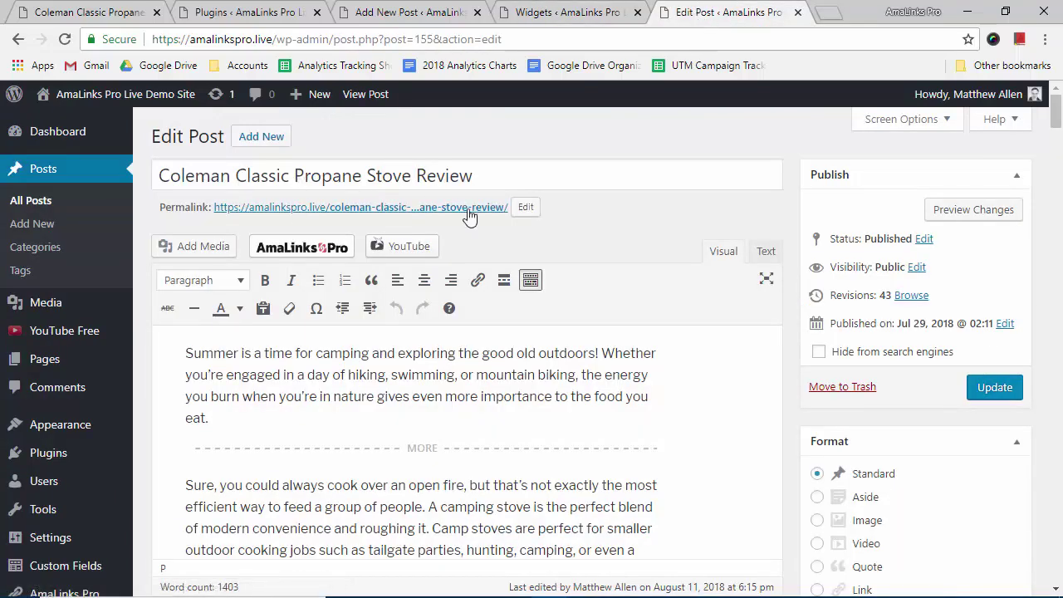
scroll(522, 278, "down", 1)
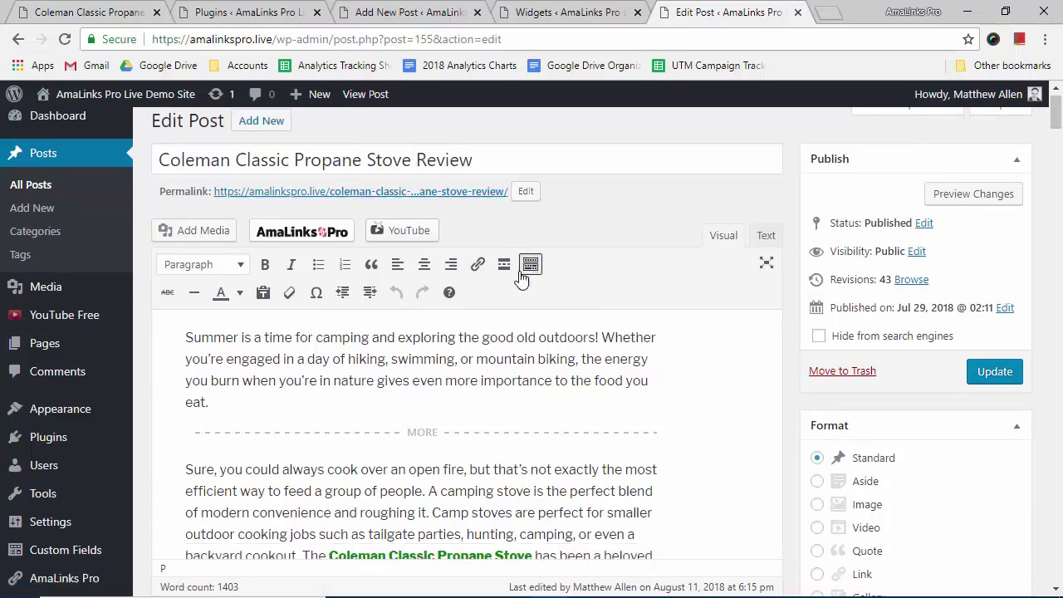
scroll(522, 278, "down", 2)
scroll(789, 262, "down", 5)
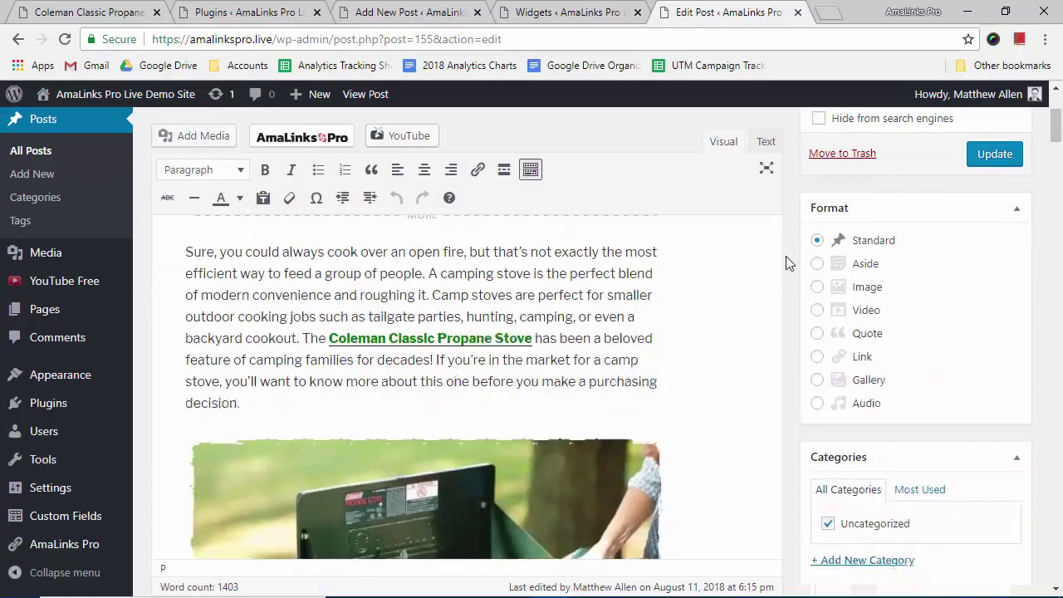
scroll(794, 260, "down", 3)
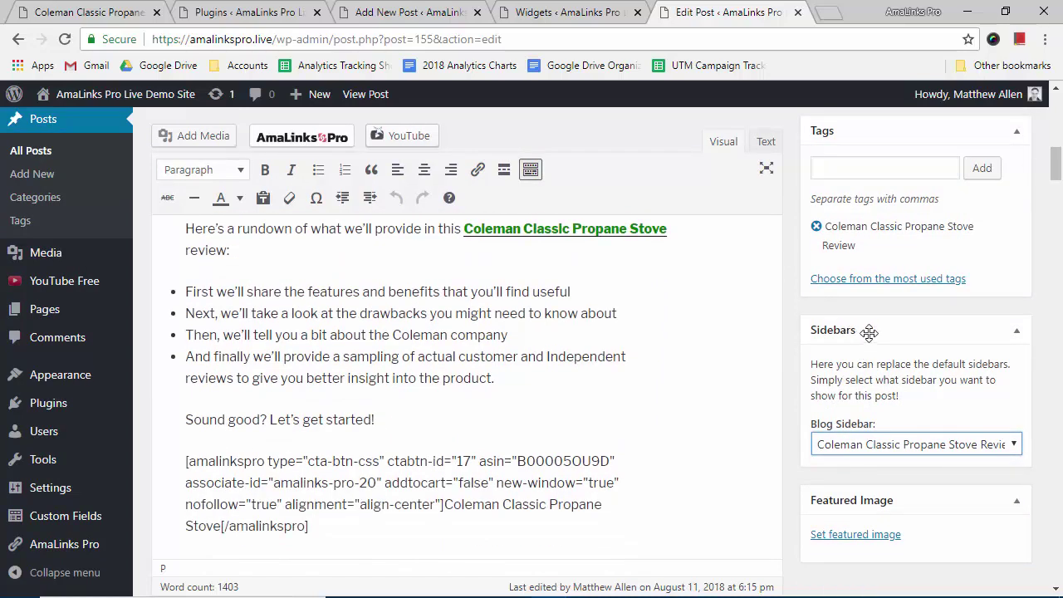
left_click(1015, 445)
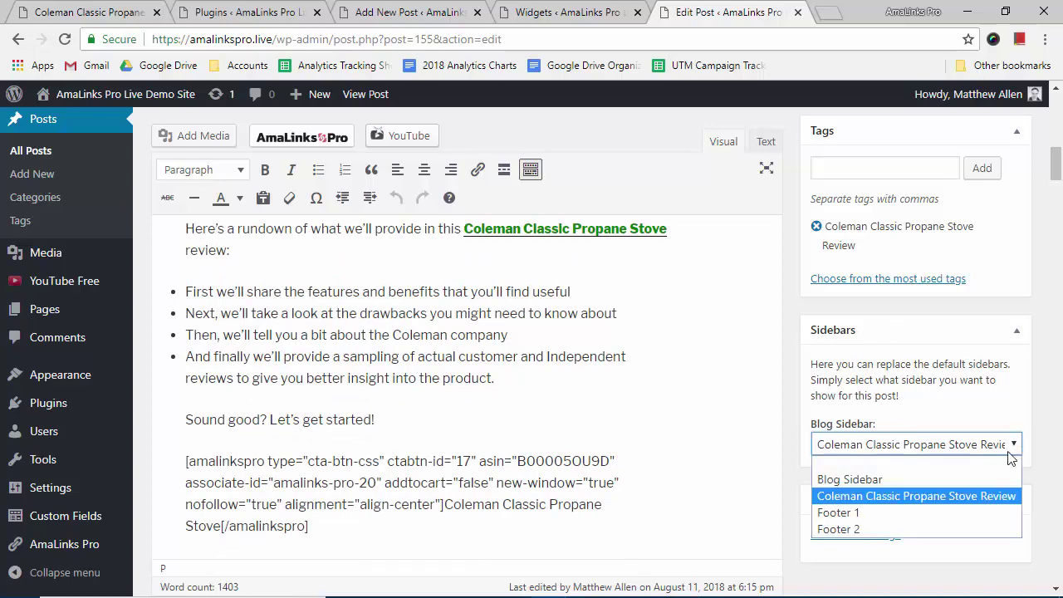
left_click(944, 496)
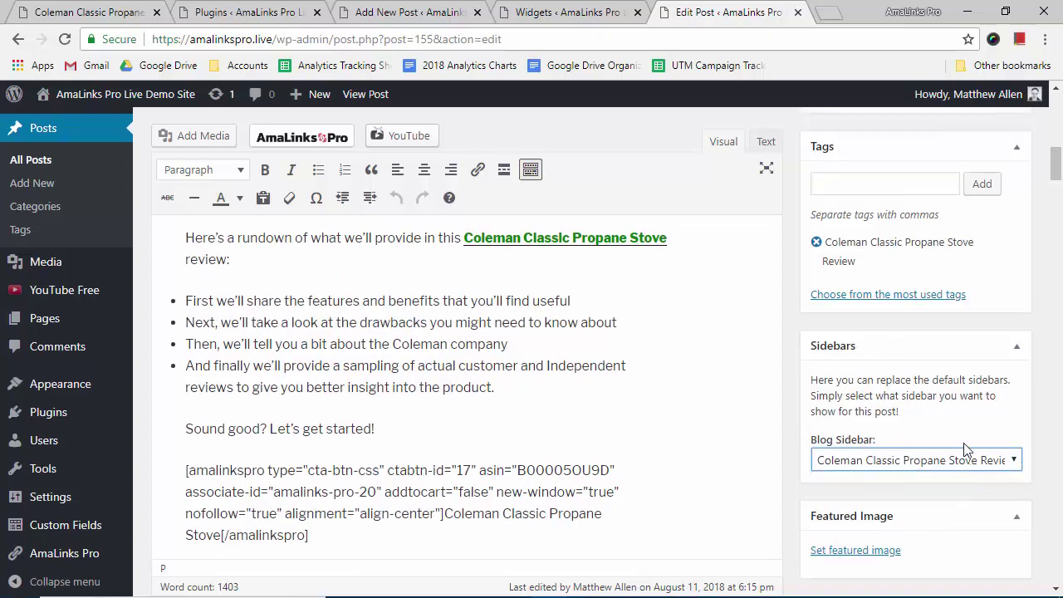
scroll(964, 444, "up", 10)
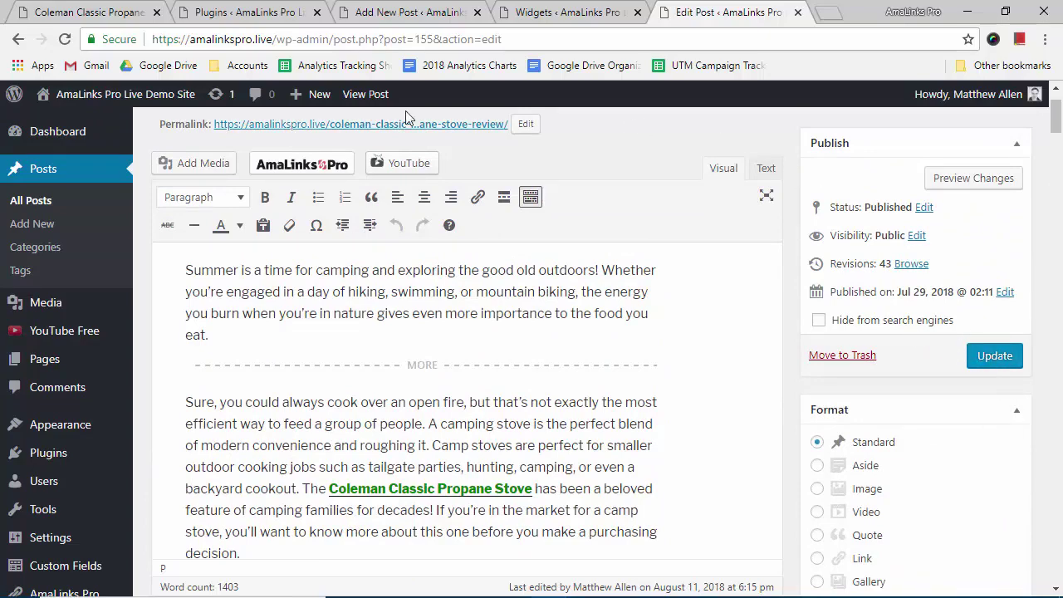
Check on the live Coleman stove review page how the sidebar's product image and "Buy on Amazon" button behave while scrolling
left_click(108, 13)
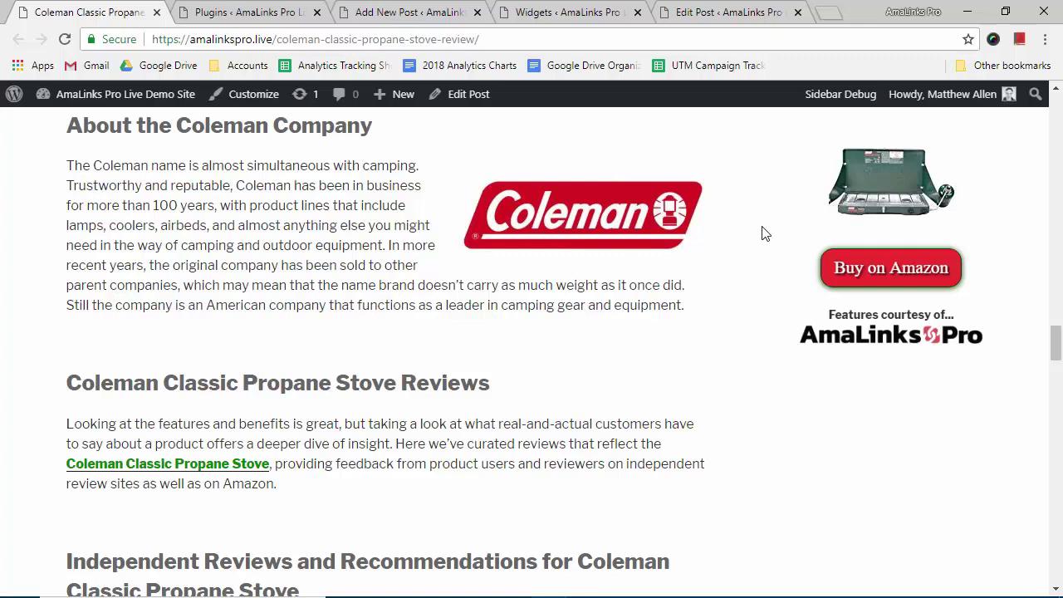
scroll(765, 234, "up", 3)
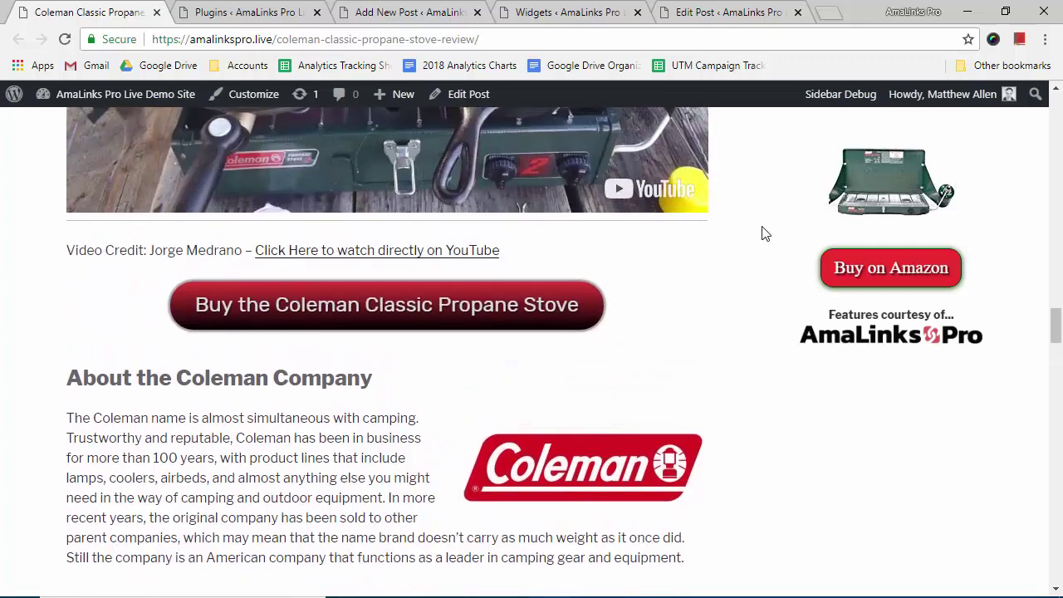
scroll(765, 234, "up", 7)
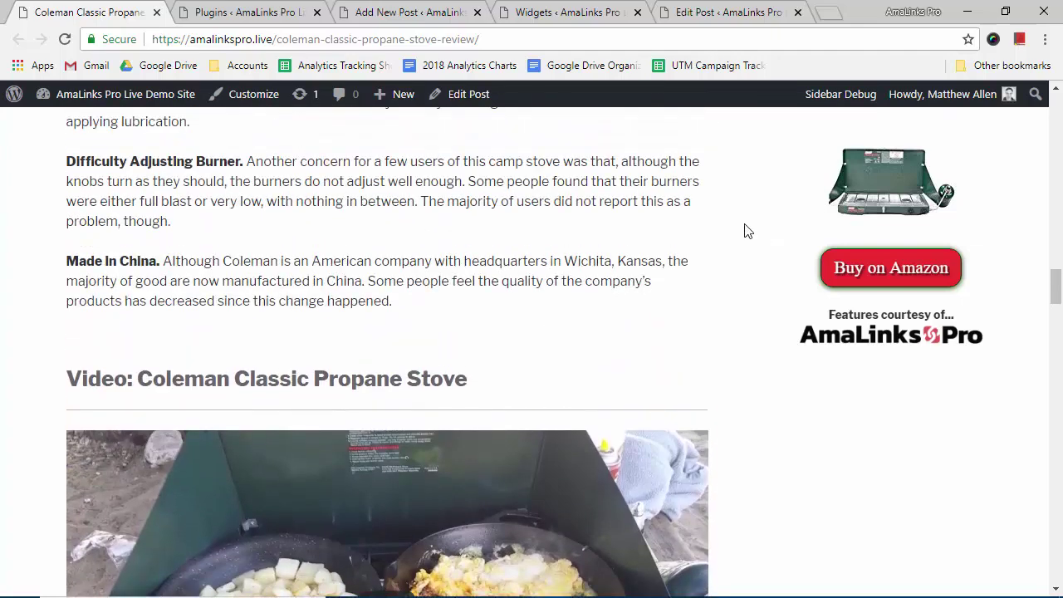
scroll(733, 230, "up", 3)
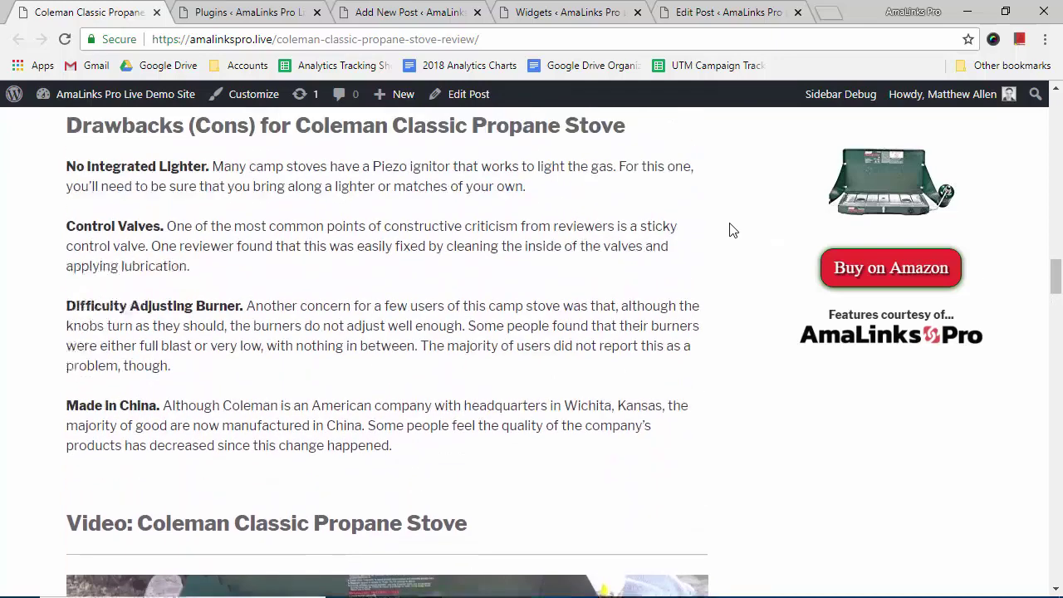